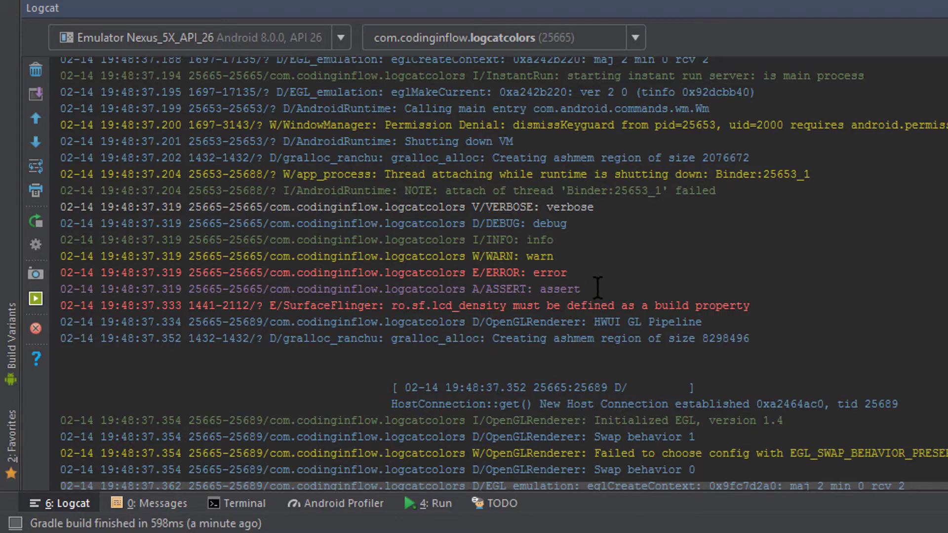
Step: Mark the app's log lines, then open Settings at Editor > Colors & Fonts > Android Logcat
drag(581, 290, 391, 191)
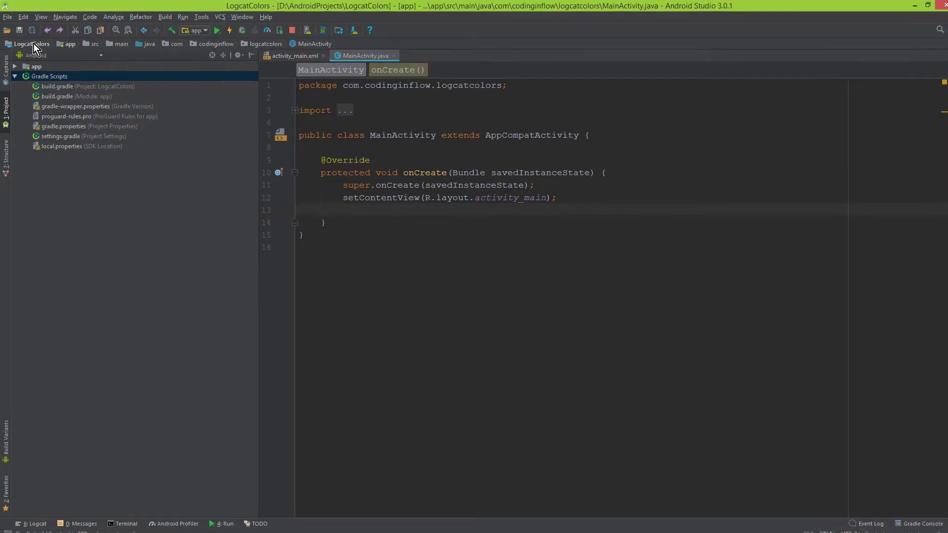
click(7, 17)
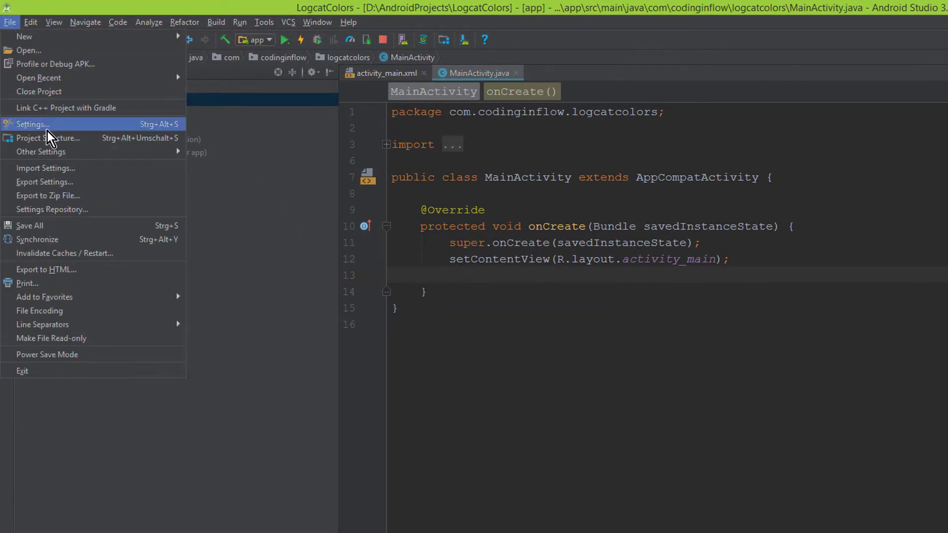
click(62, 126)
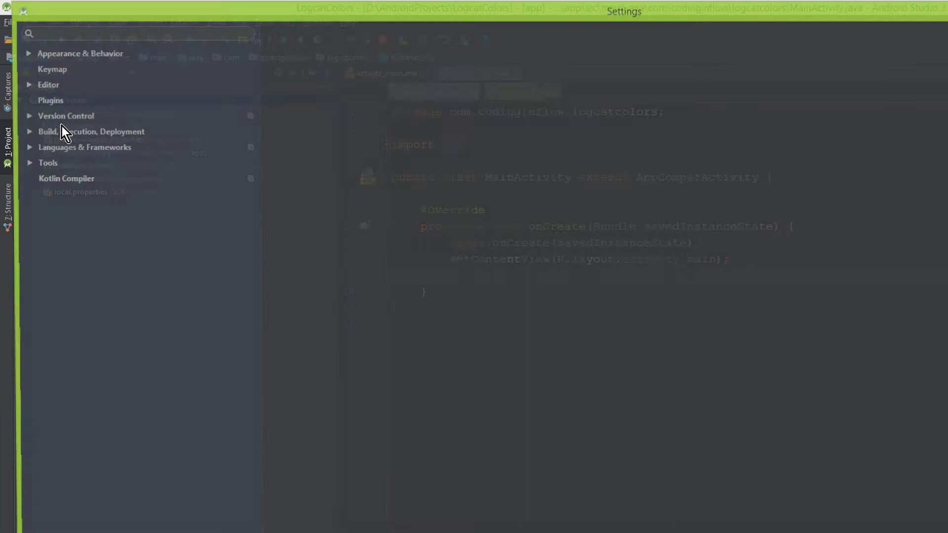
click(25, 85)
click(34, 116)
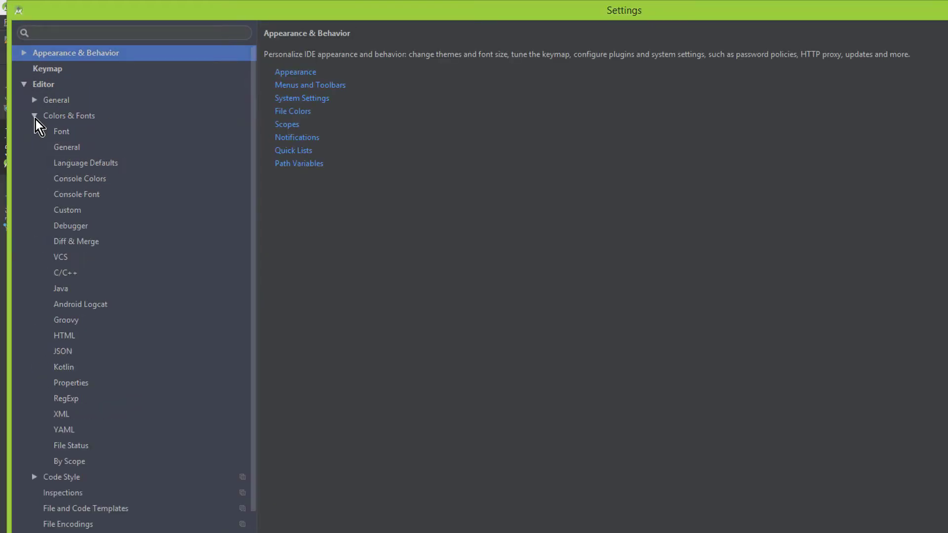
click(102, 305)
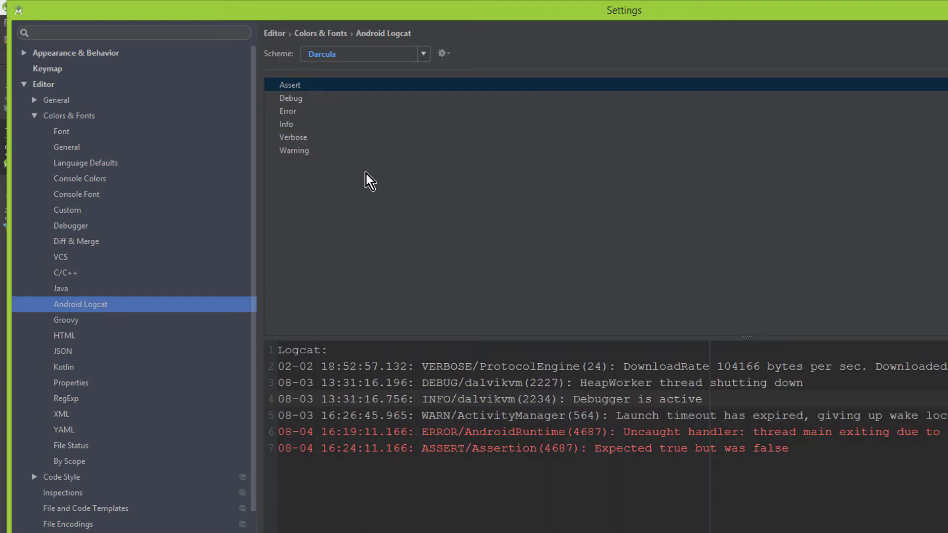
Step: Review the Debug and Error log level colours, then select Assert, currently salmon FF6B68
click(49, 97)
click(40, 112)
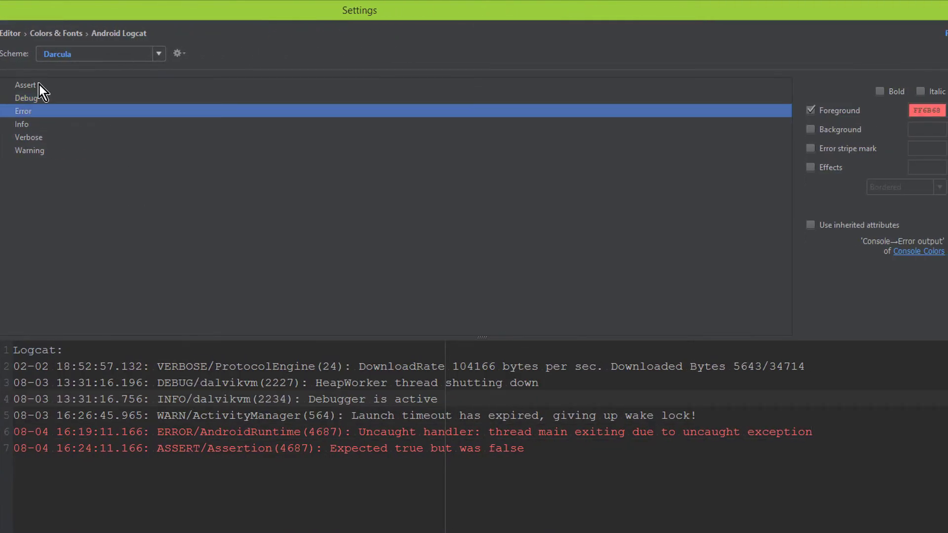
click(39, 84)
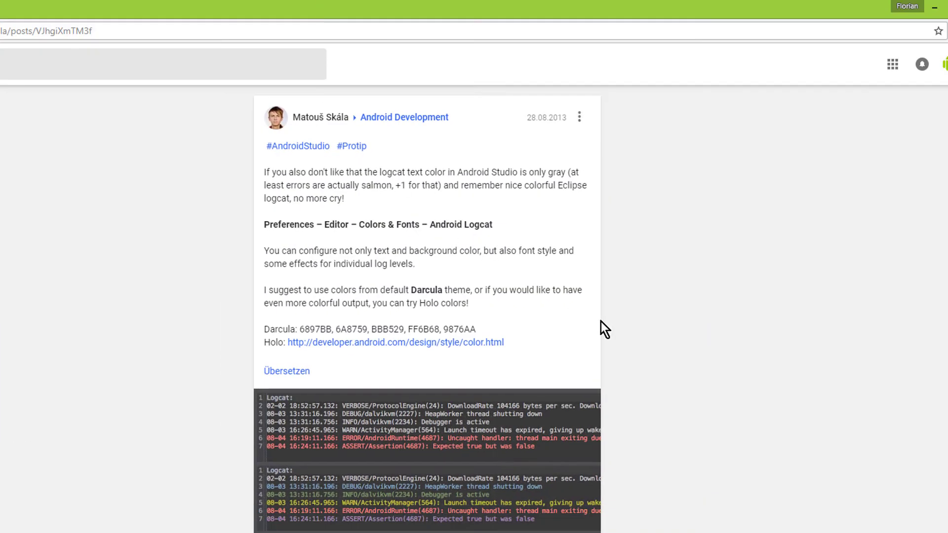
Step: Select and copy the Darcula colour code 9876AA, then return to Android Studio
drag(297, 329, 471, 331)
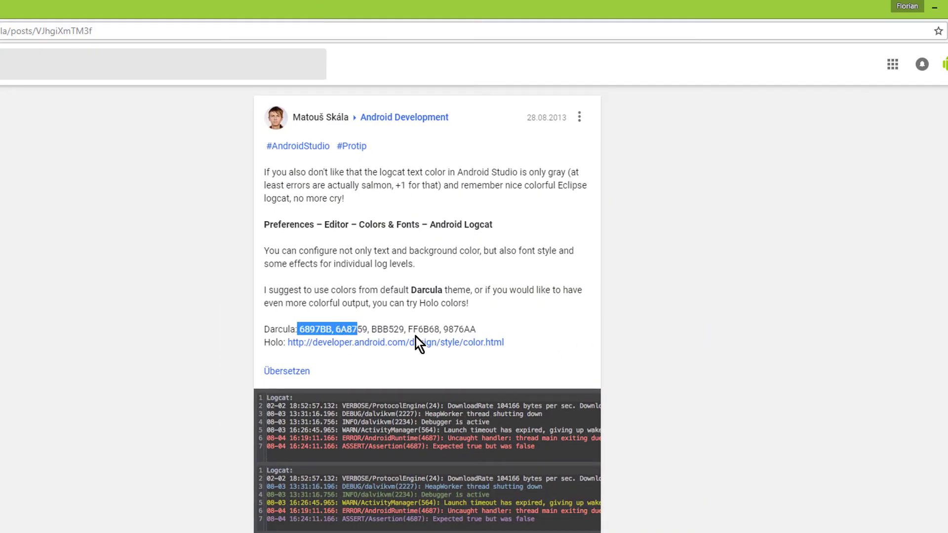
click(524, 335)
double_click(468, 330)
key(ctrl+c)
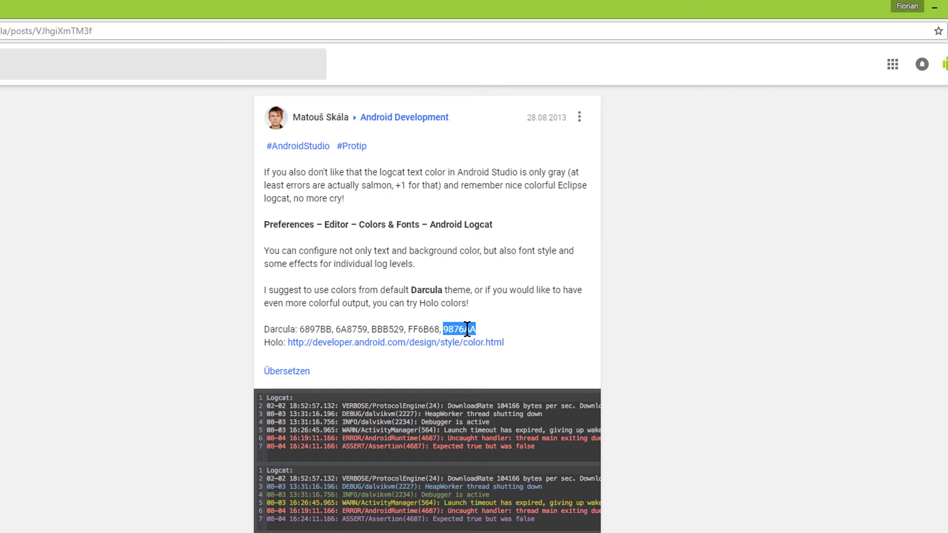
key(alt+Tab)
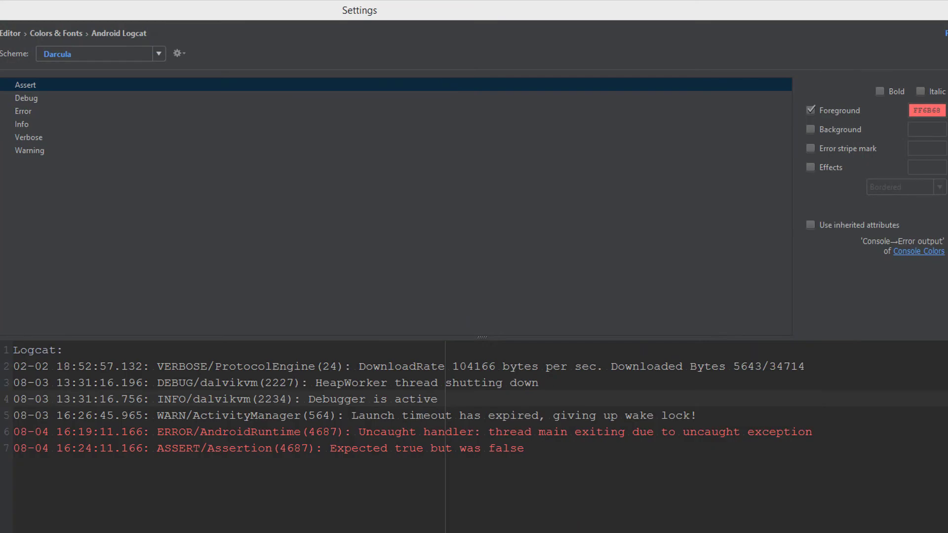
Step: Paste 9876AA as the Assert foreground colour and apply the purple
click(921, 117)
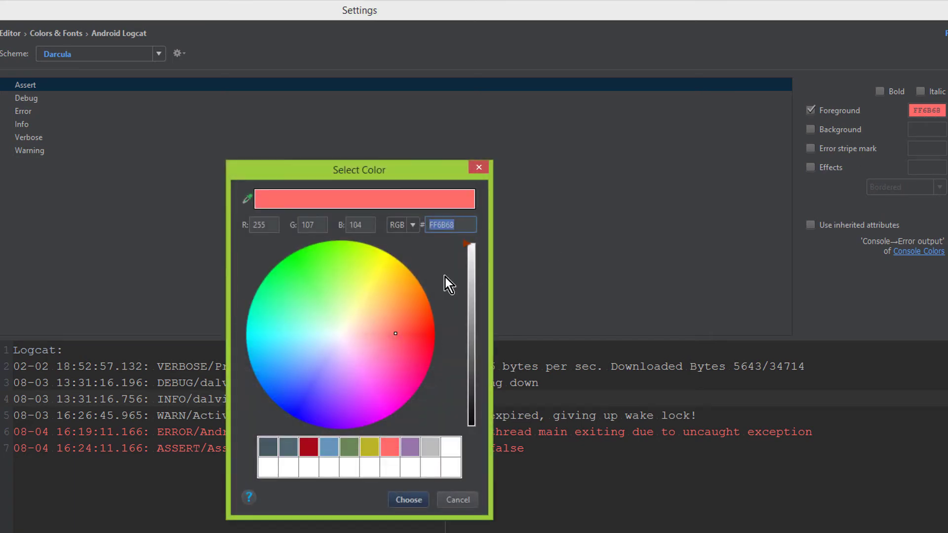
key(ctrl+v)
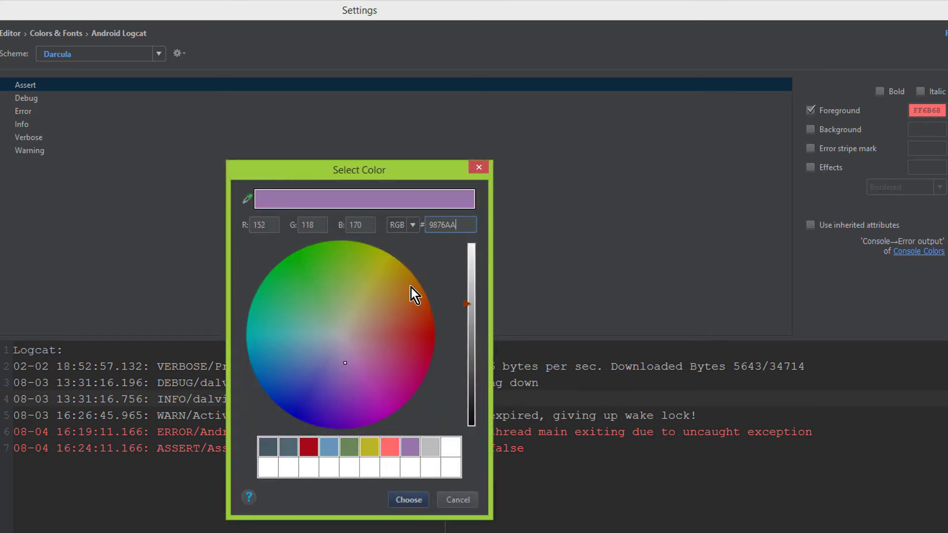
click(404, 501)
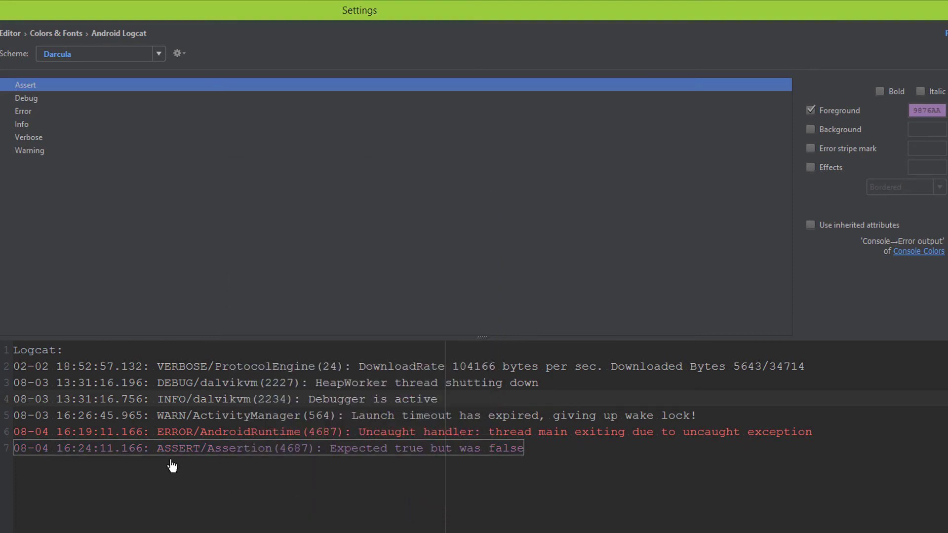